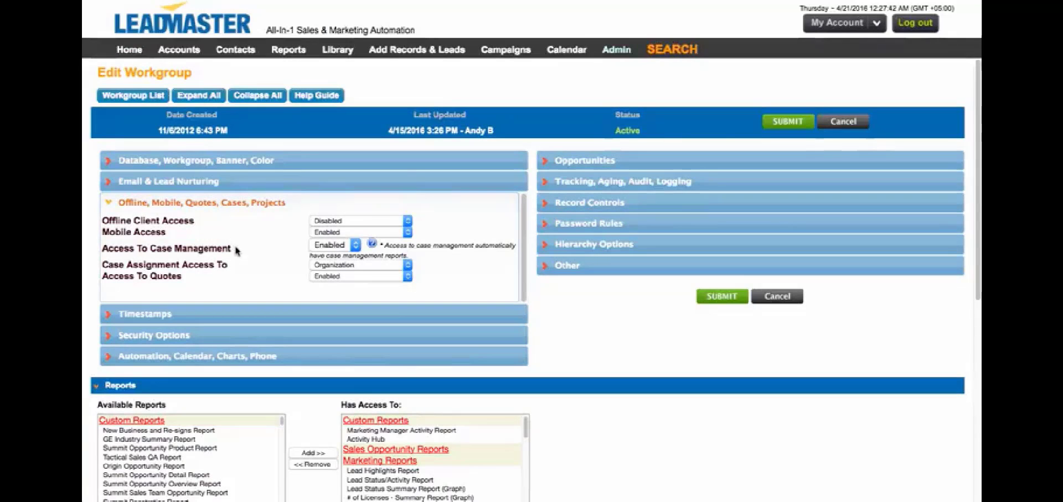
Highlight that Access To Case Management is Enabled in the workgroup's case settings.
drag(232, 249, 101, 248)
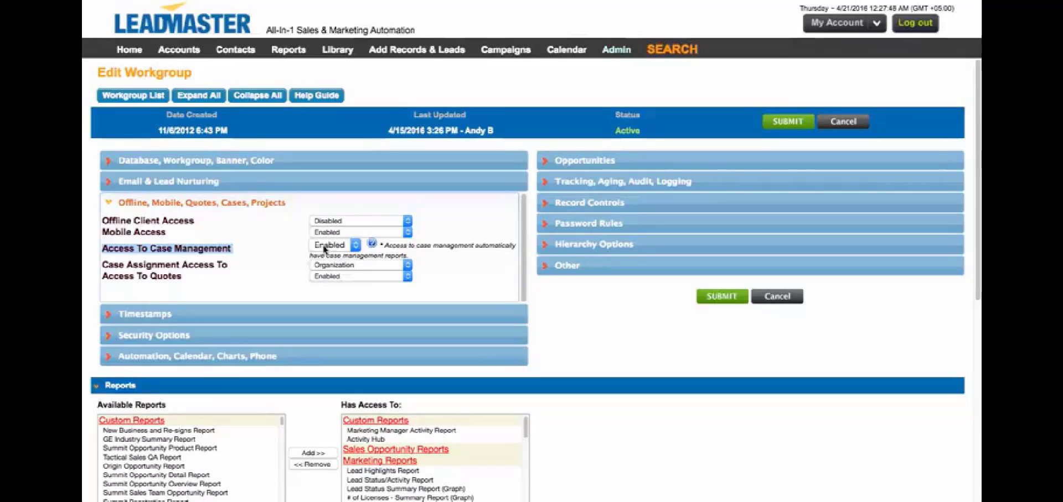
Open the Sales Update page layout and inspect its Cases section label without changing it.
click(616, 49)
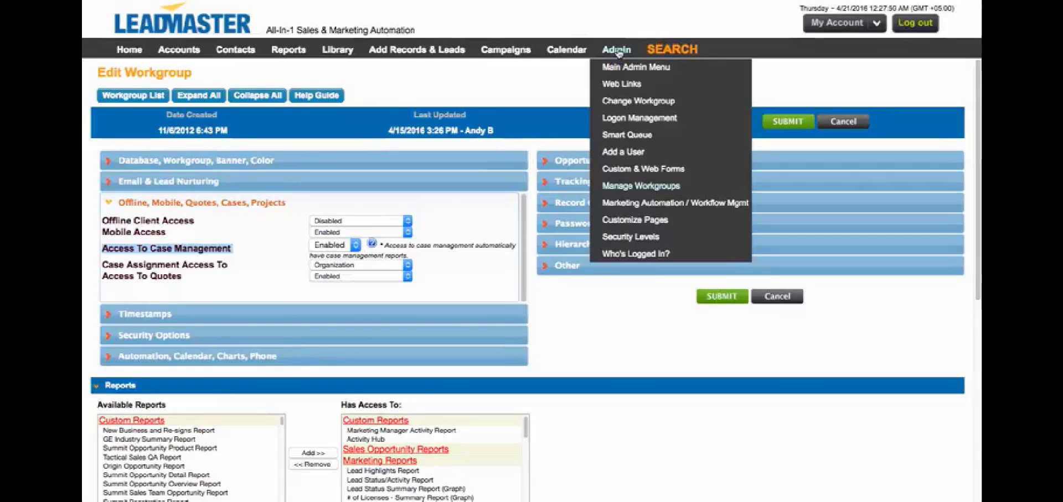
click(617, 222)
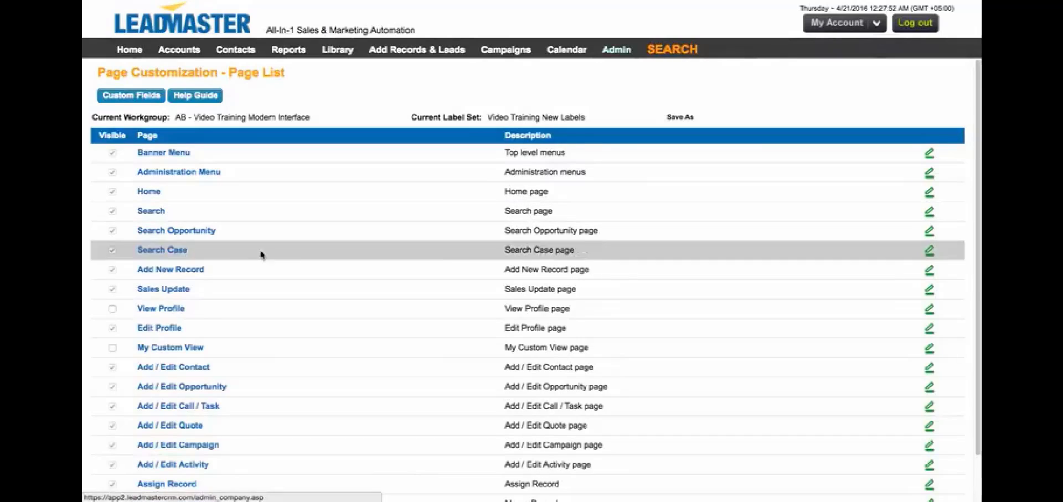
click(165, 290)
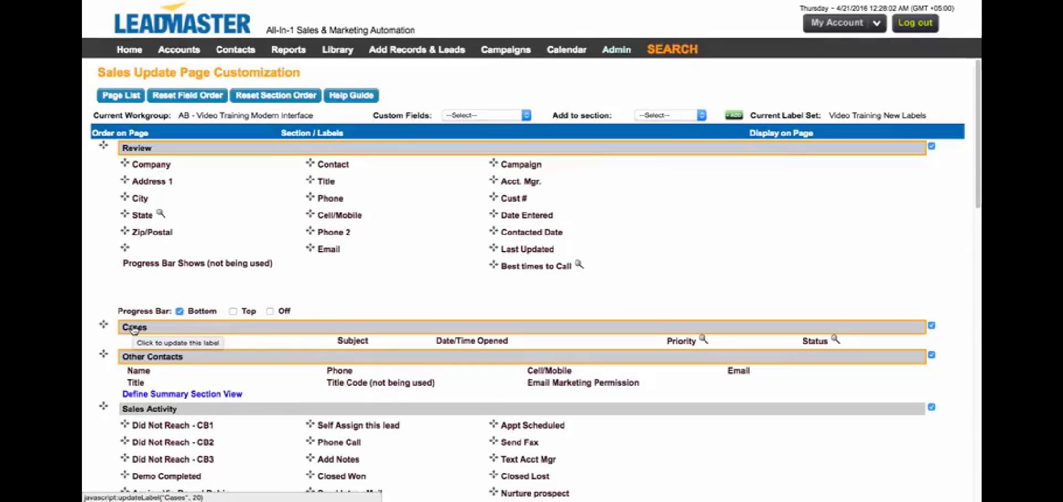
click(134, 330)
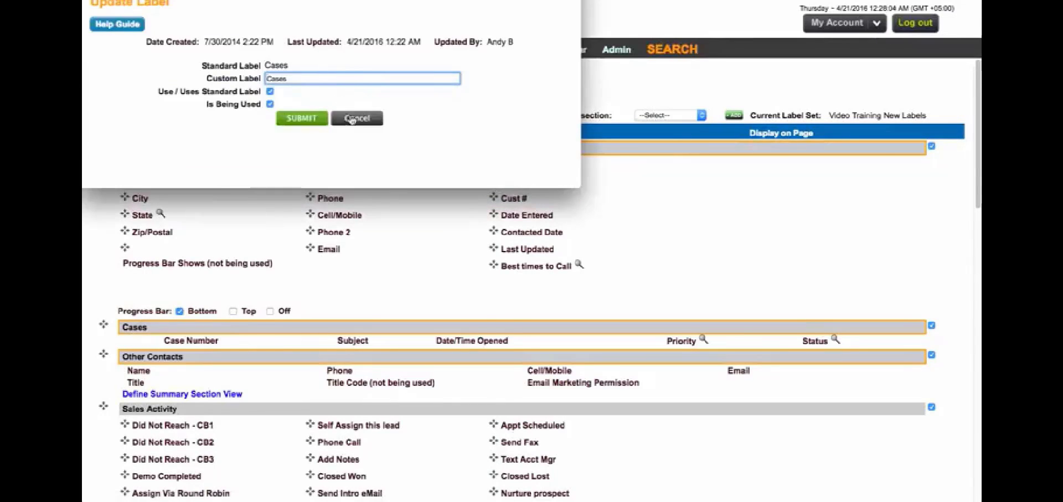
click(353, 119)
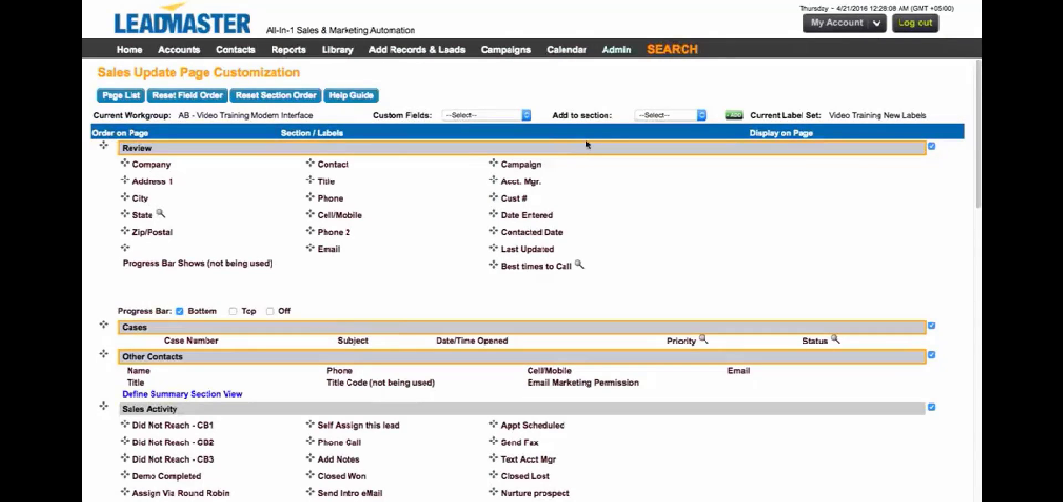
Open a user's privileges and point out Show Cases Section under Viewing / Editing Records.
mouse_move(616, 53)
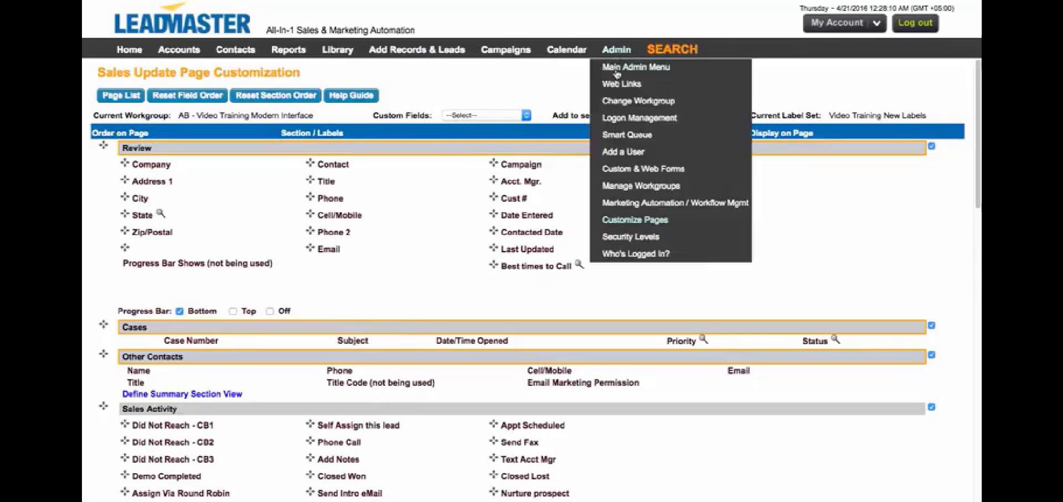
click(639, 118)
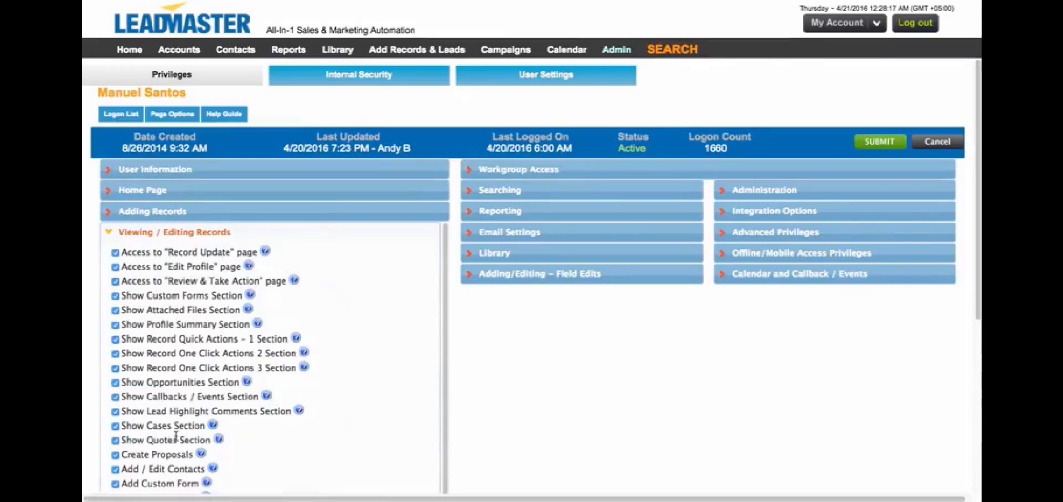
drag(202, 426, 122, 426)
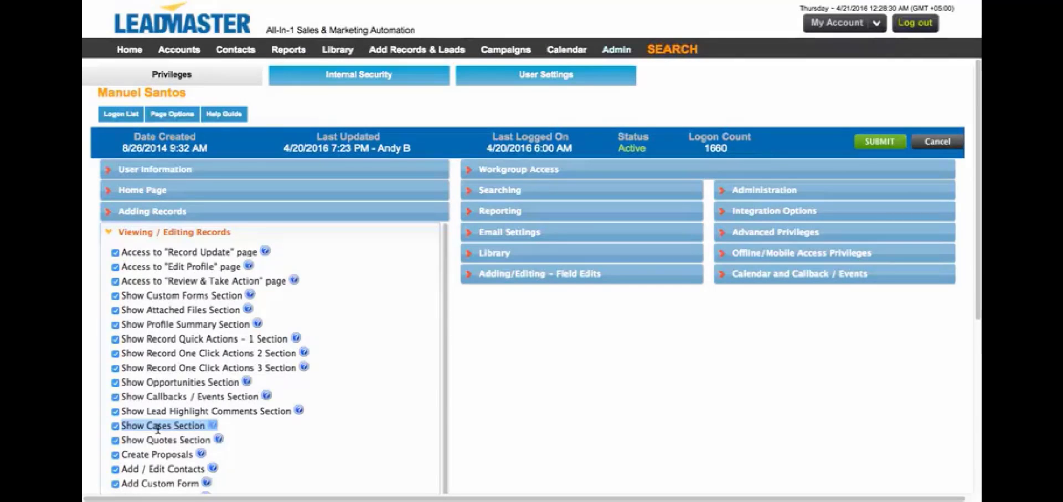
click(616, 49)
Start a new custom form and set its Form Type to Case.
click(624, 175)
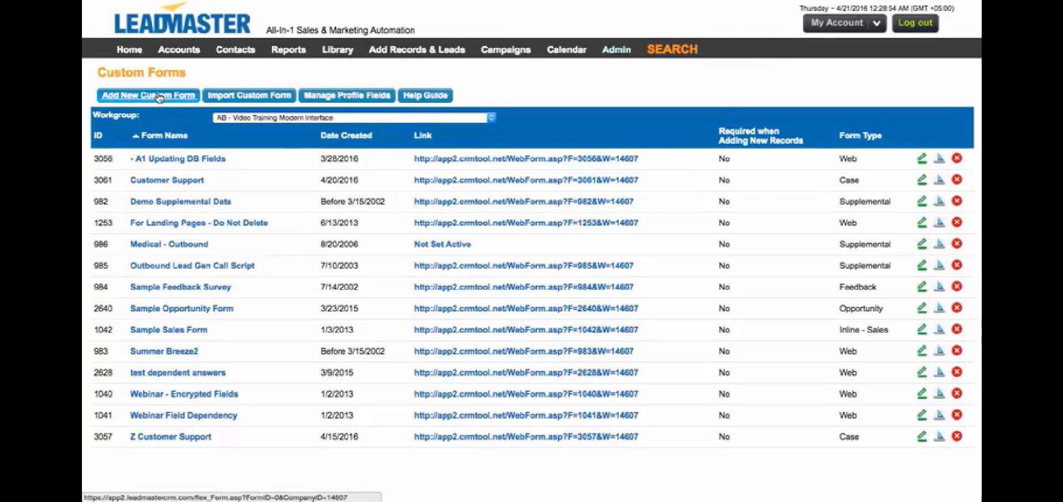
click(159, 98)
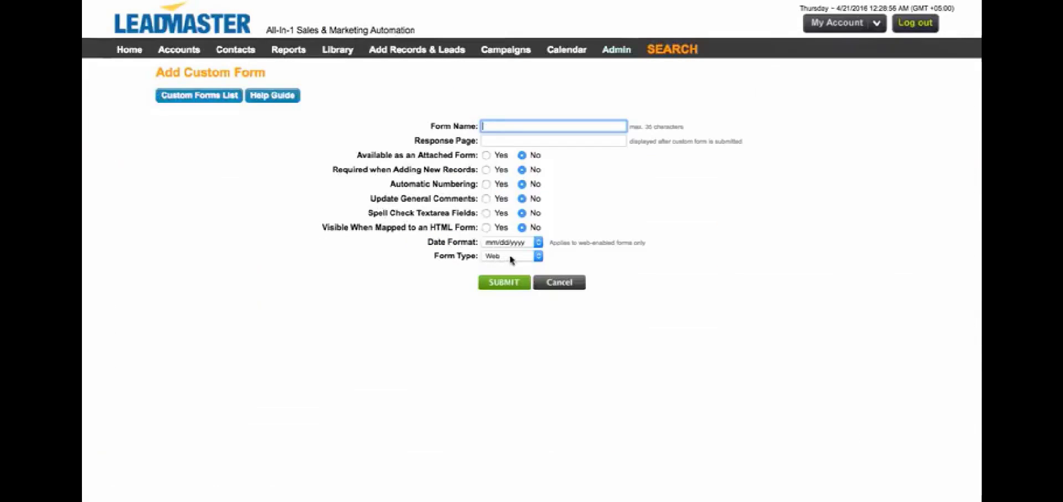
click(490, 256)
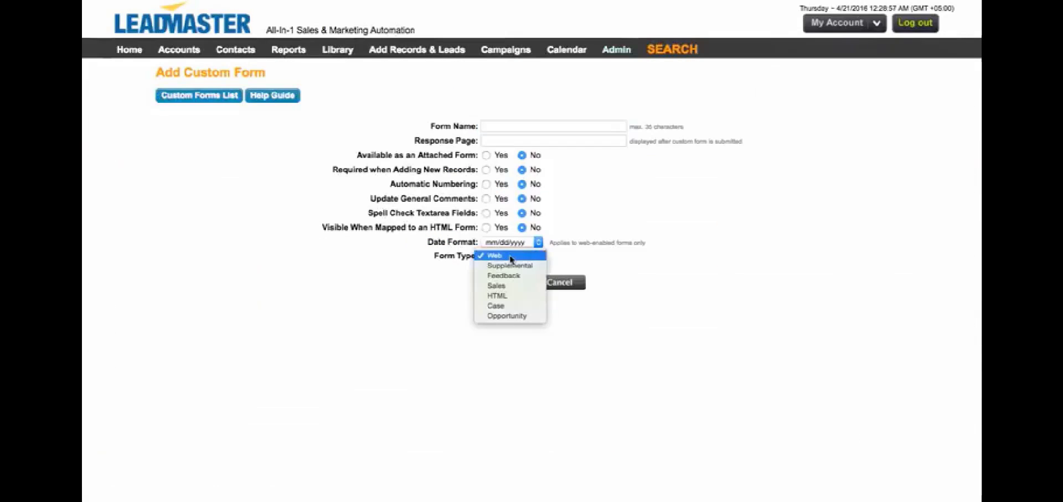
click(517, 309)
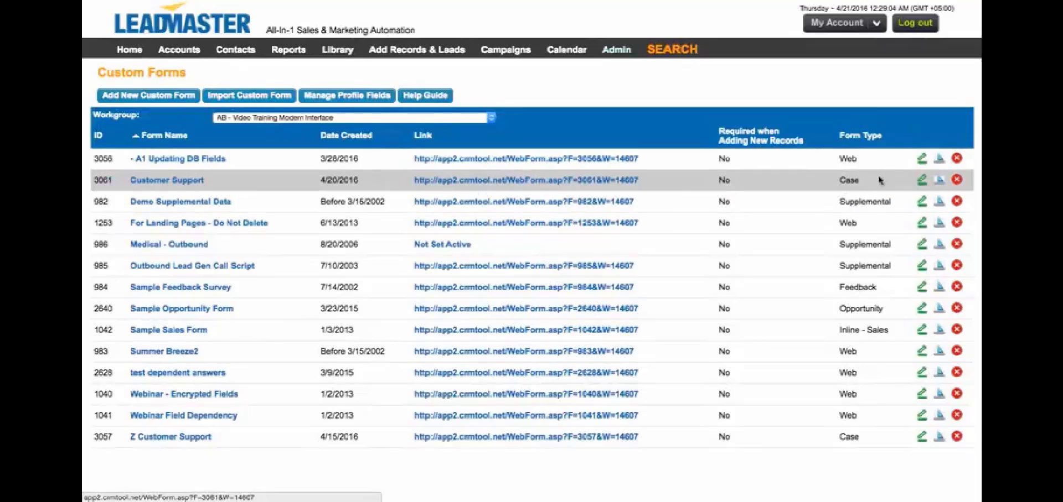
click(939, 183)
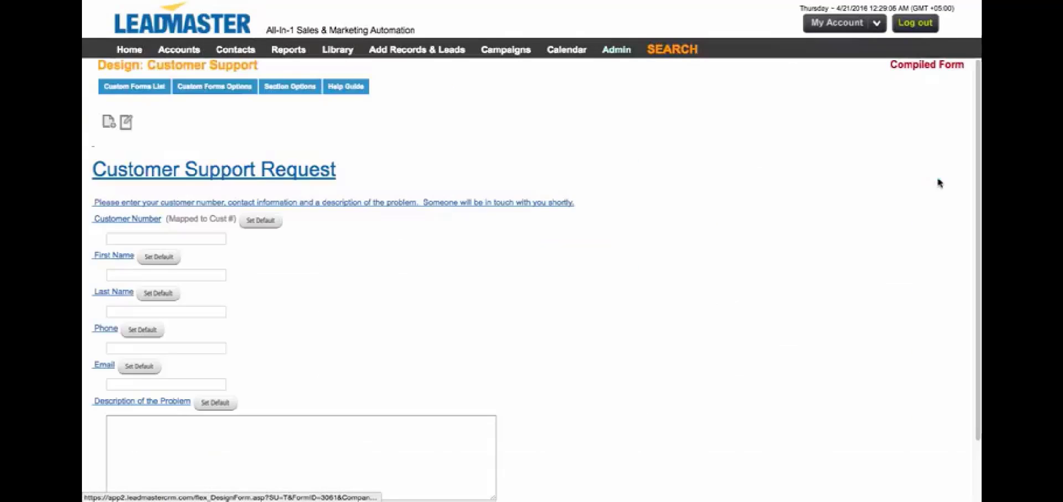
drag(334, 178, 91, 173)
drag(97, 206, 216, 206)
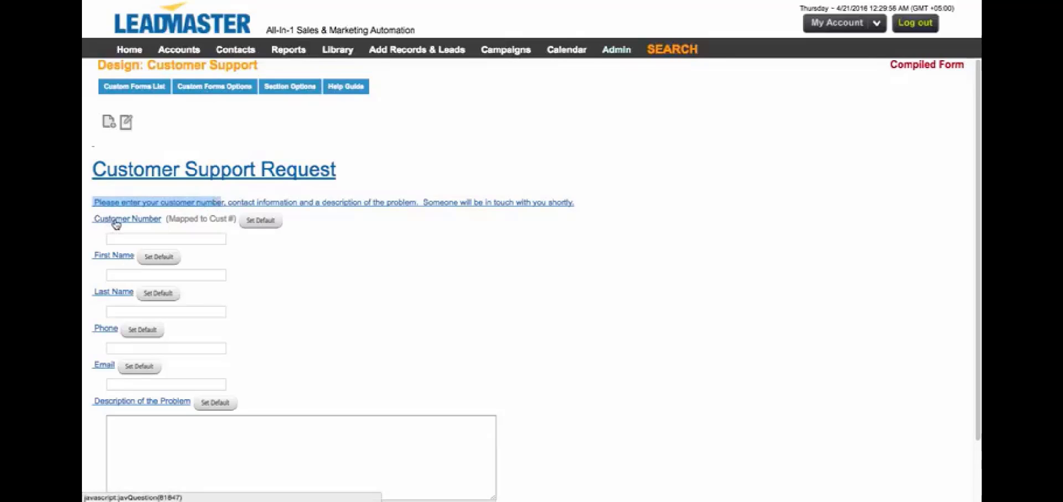
click(170, 219)
drag(170, 218, 233, 218)
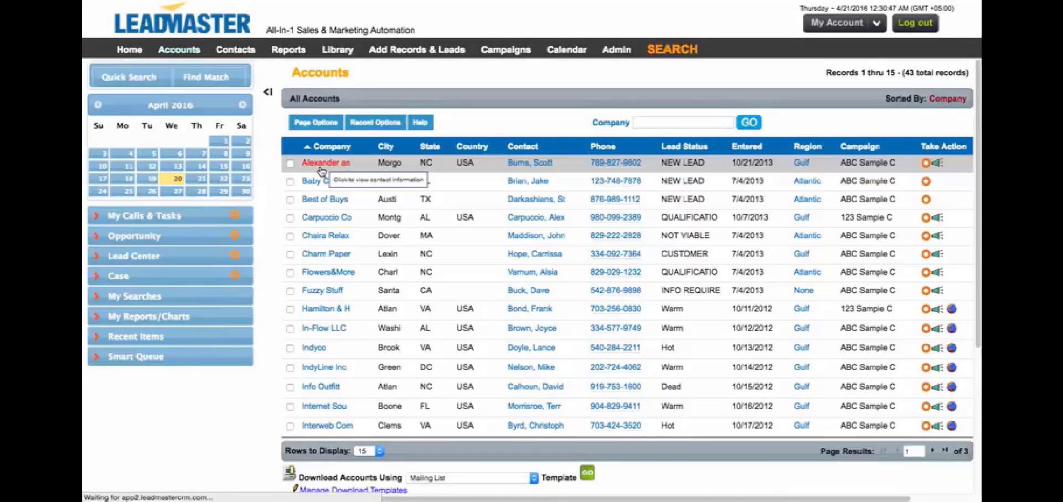
Open the Alexander and Sons account and point out its Cust # field and Cases section.
click(310, 176)
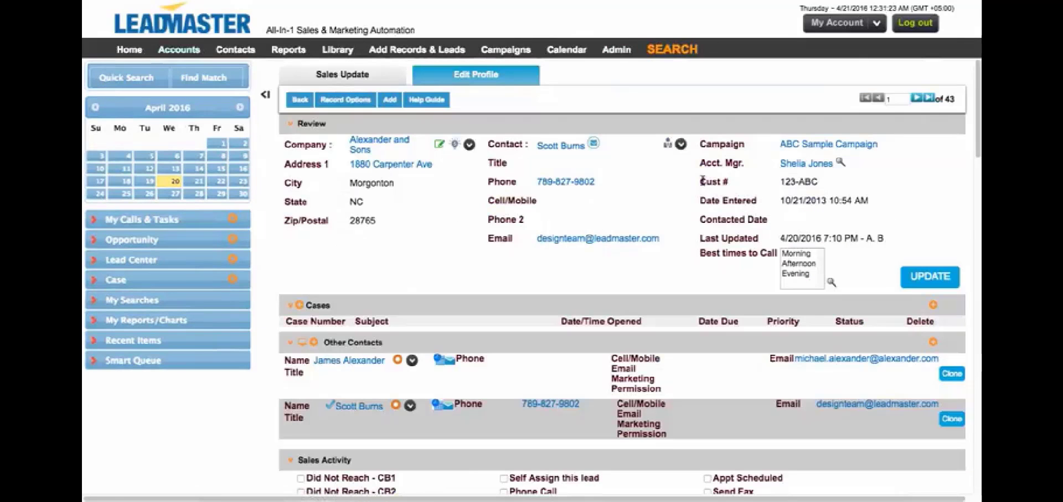
drag(699, 181, 841, 181)
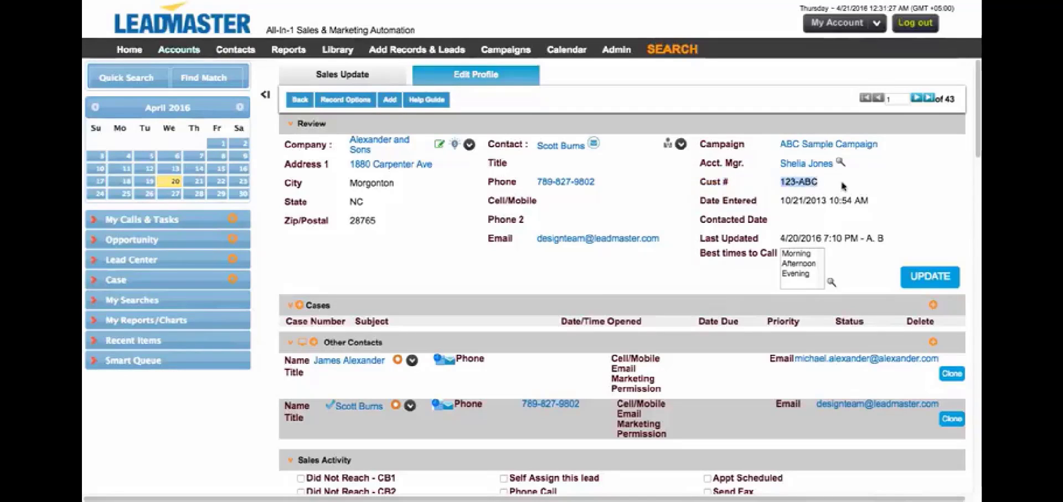
double_click(316, 307)
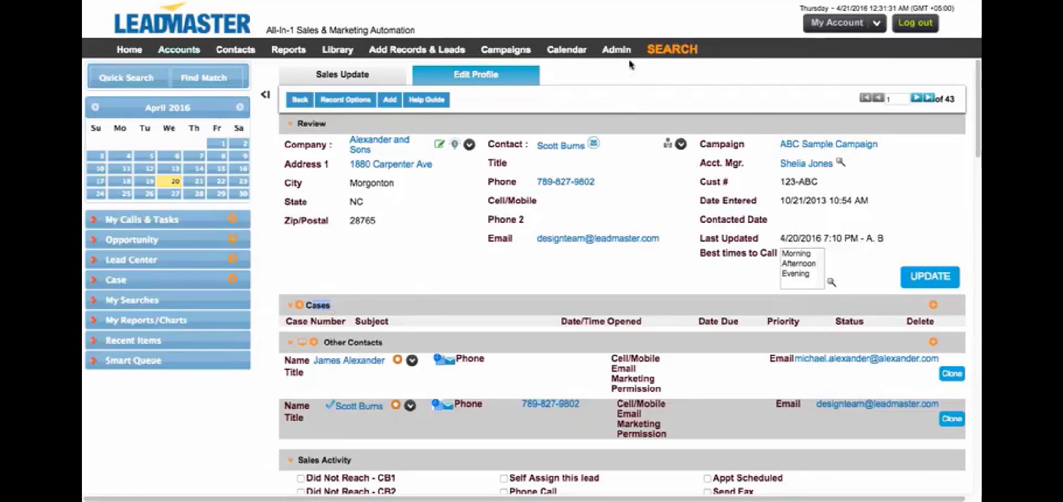
Open the Customer Support form's web link from the Custom & Web Forms list.
mouse_move(624, 52)
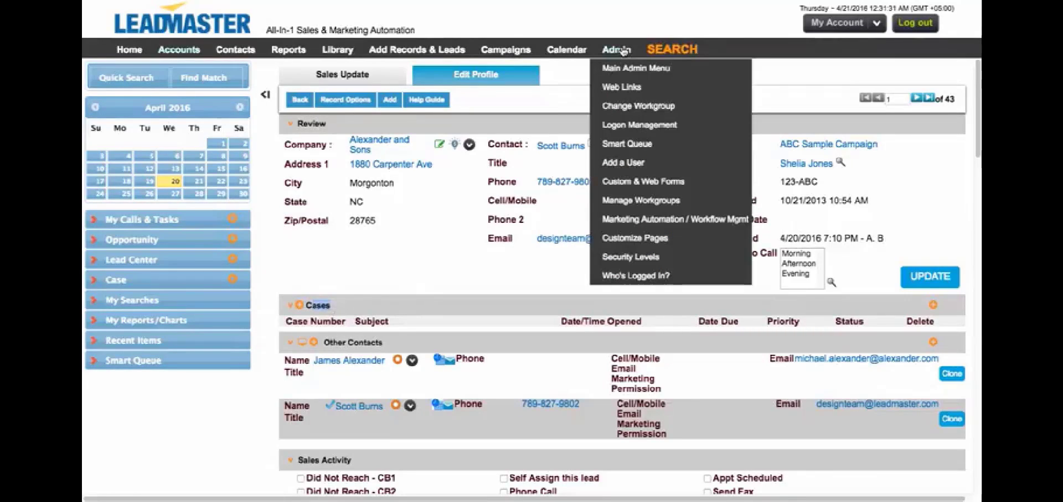
click(627, 182)
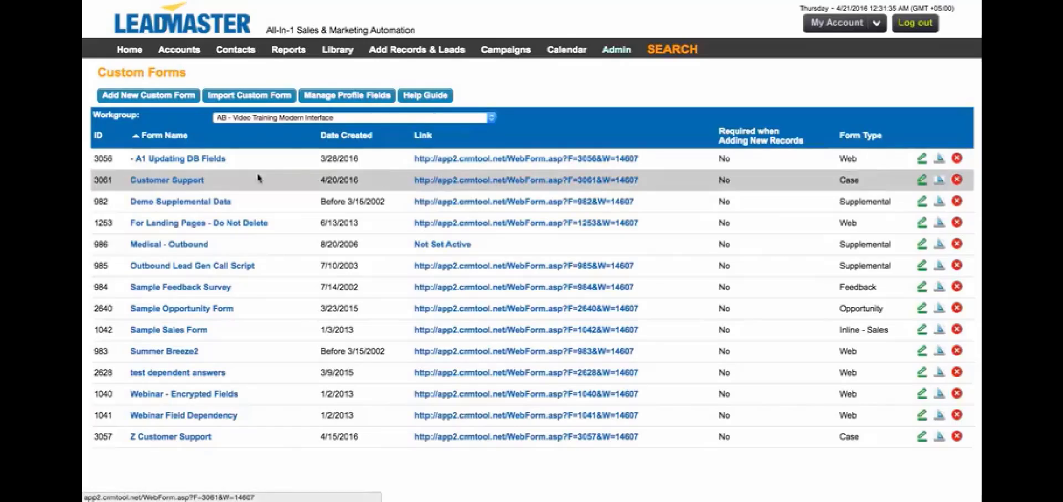
click(501, 182)
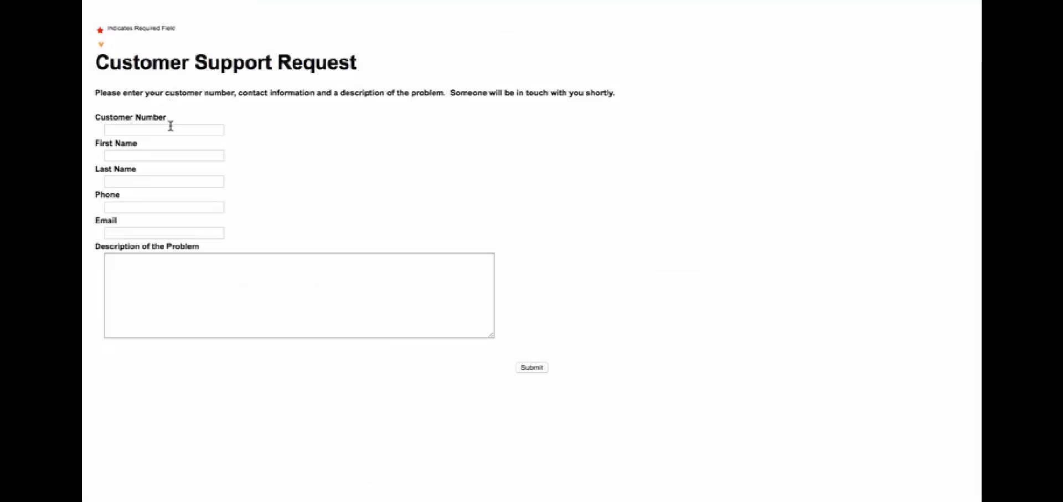
Enter the customer number, contact's name, phone and e-mail, plus 'I can't login.', and submit.
click(170, 129)
text(123-ABC)
key(Tab)
key(Tab)
key(Tab)
text(123-123-1234)
key(Tab)
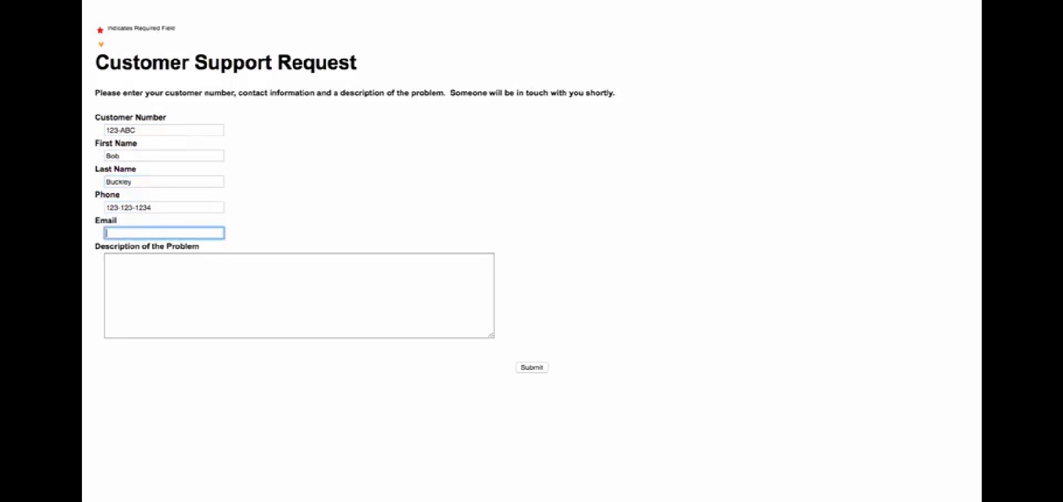
key(Tab)
text(I can't login.)
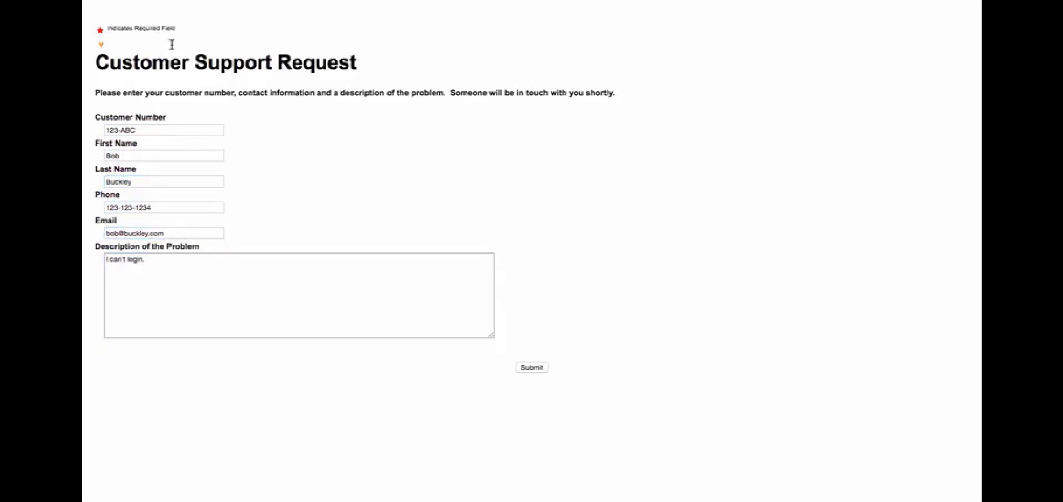
click(532, 368)
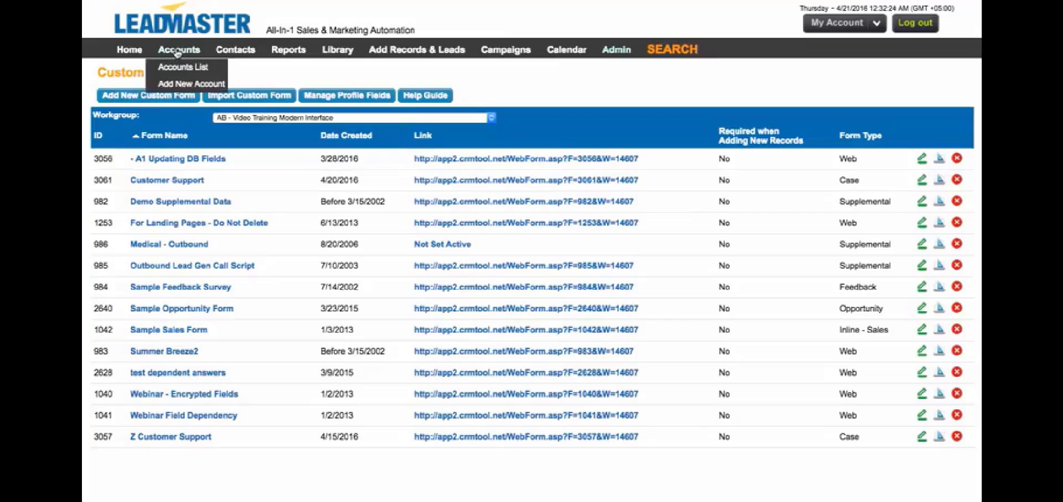
Open the new case on Alexander and Sons, view its submitted form, then cancel out.
click(185, 64)
click(331, 151)
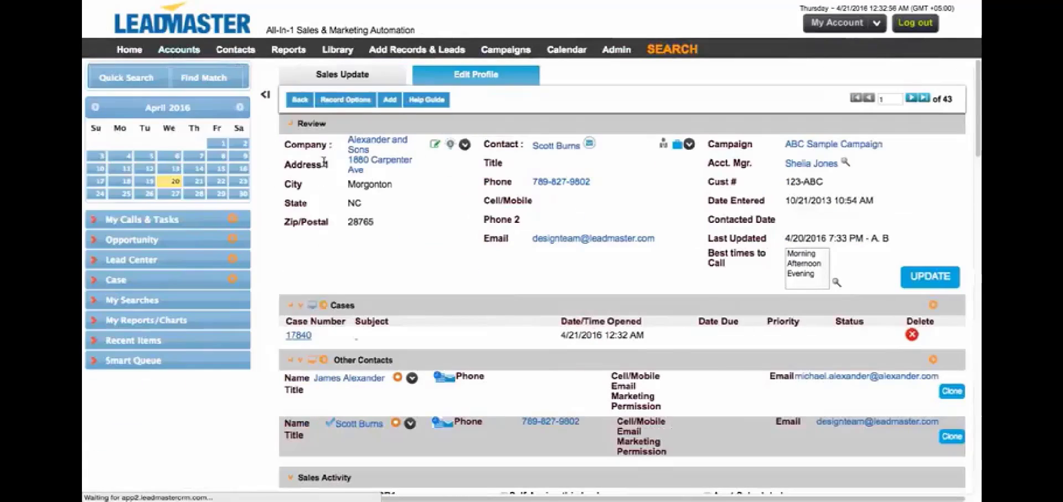
click(306, 338)
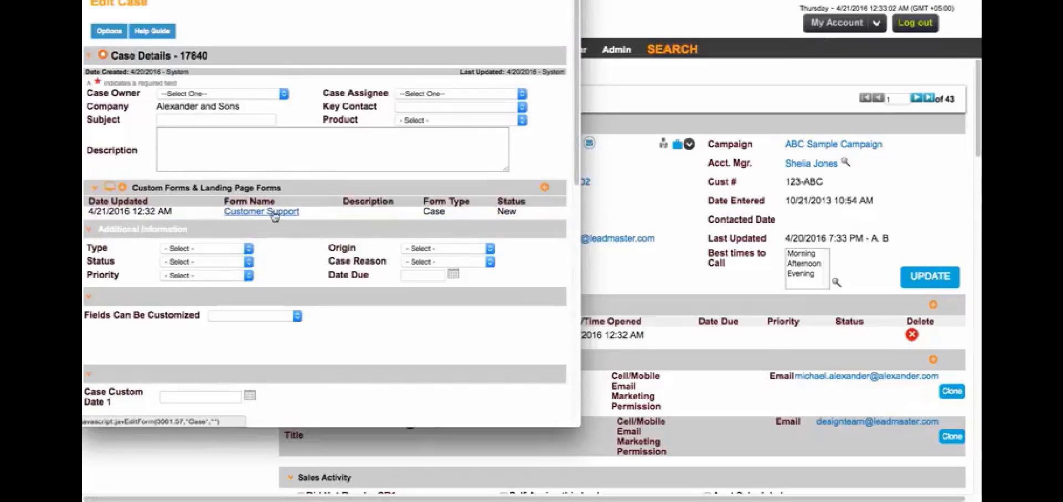
click(261, 212)
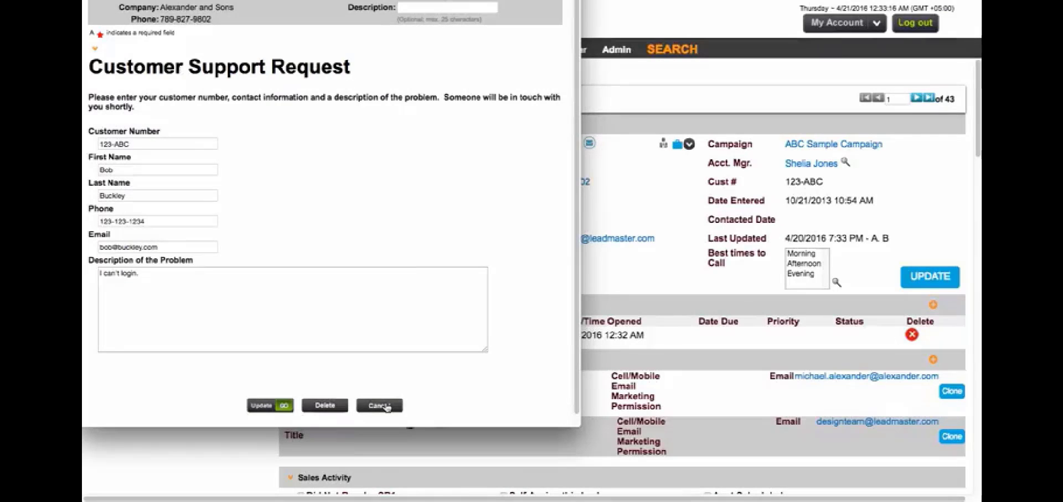
click(387, 408)
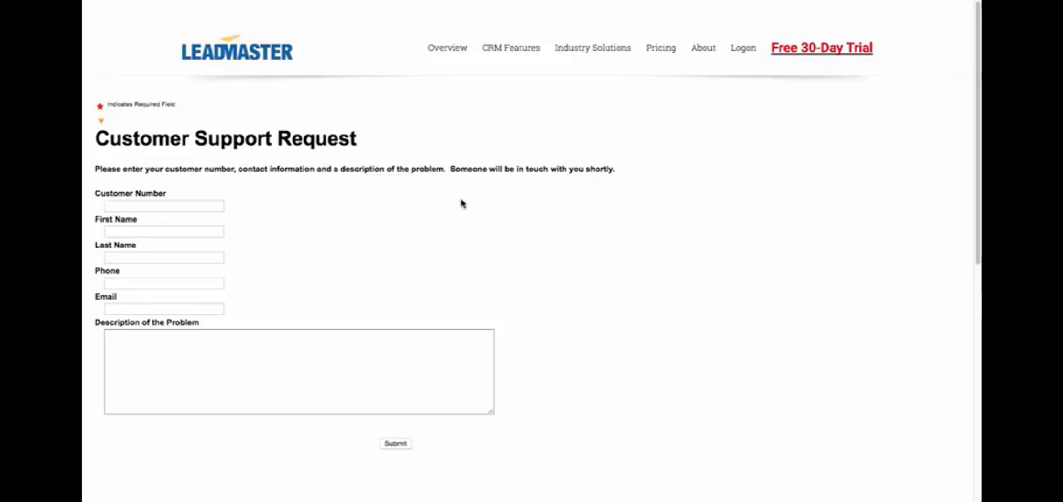
Submit an 'I can't login.' request for a different contact under the same customer number.
click(174, 208)
text(123)
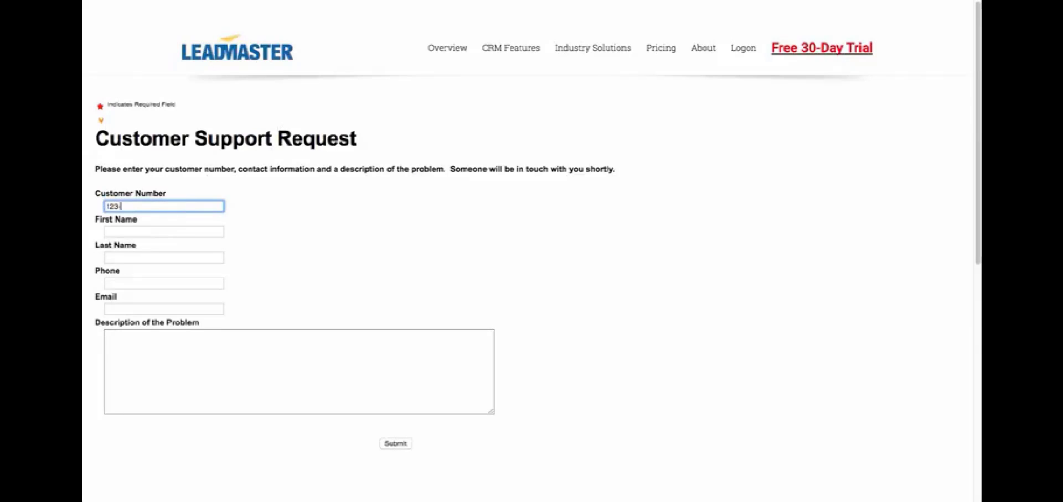
text(-ABC)
key(Tab)
key(Tab)
text(123-123-1234)
key(Tab)
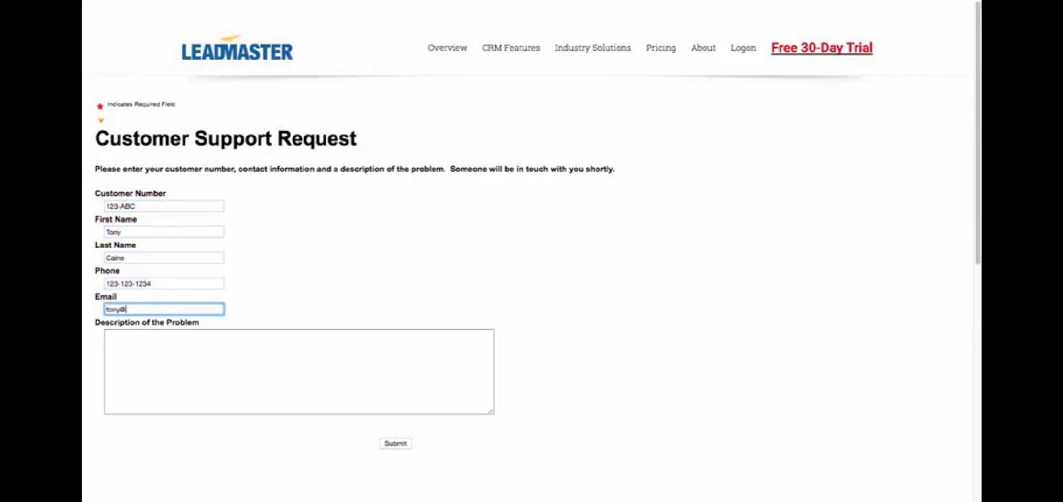
key(Tab)
text(I can't login.)
click(445, 438)
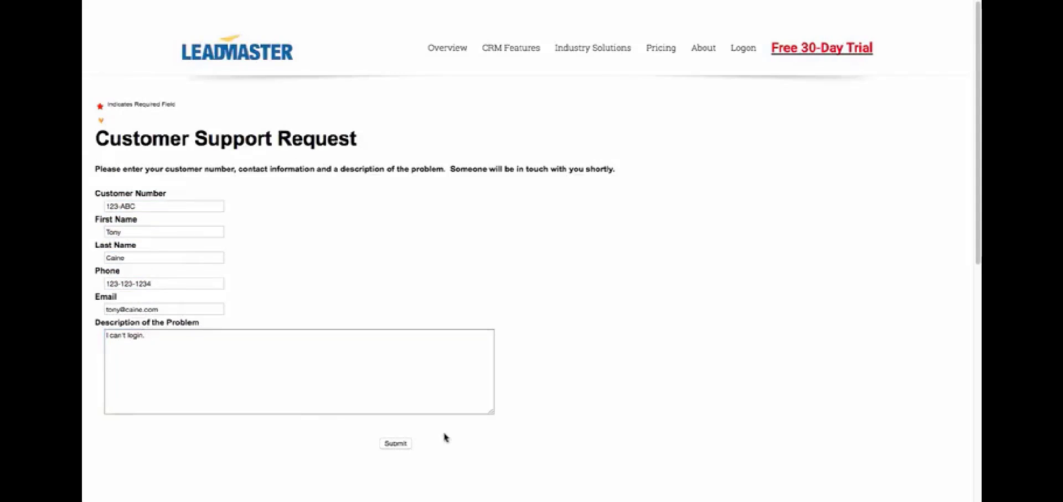
click(393, 446)
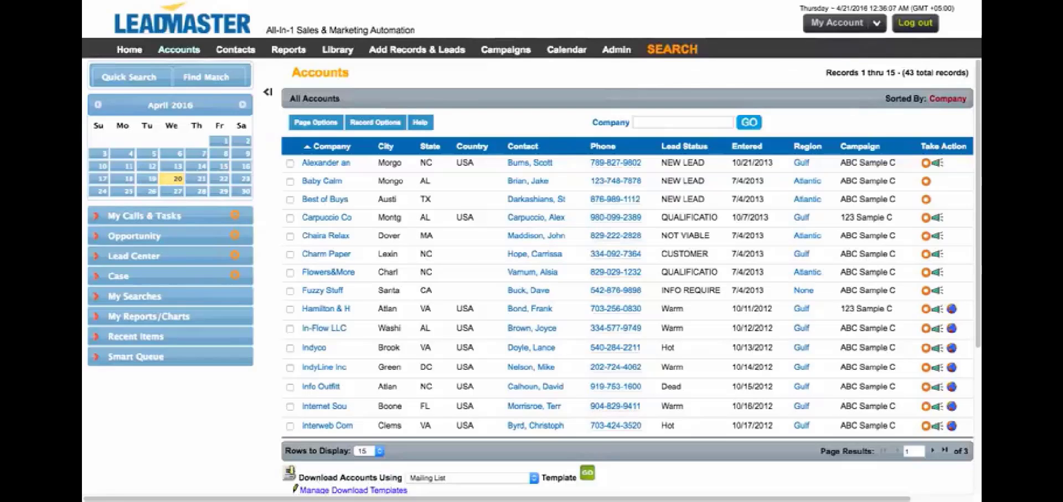
Open case 17841 on Alexander and Sons and view its submitted 'I can't login.' form.
click(326, 165)
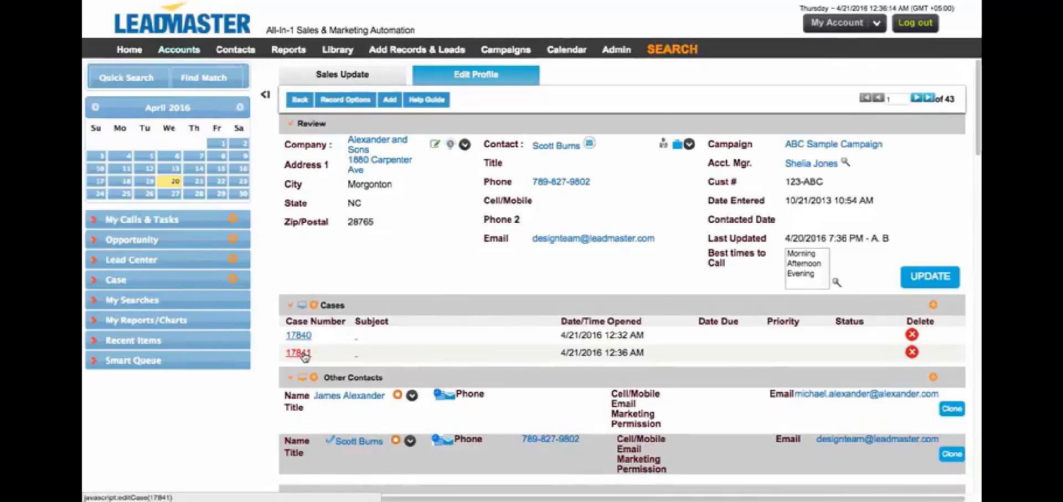
click(304, 356)
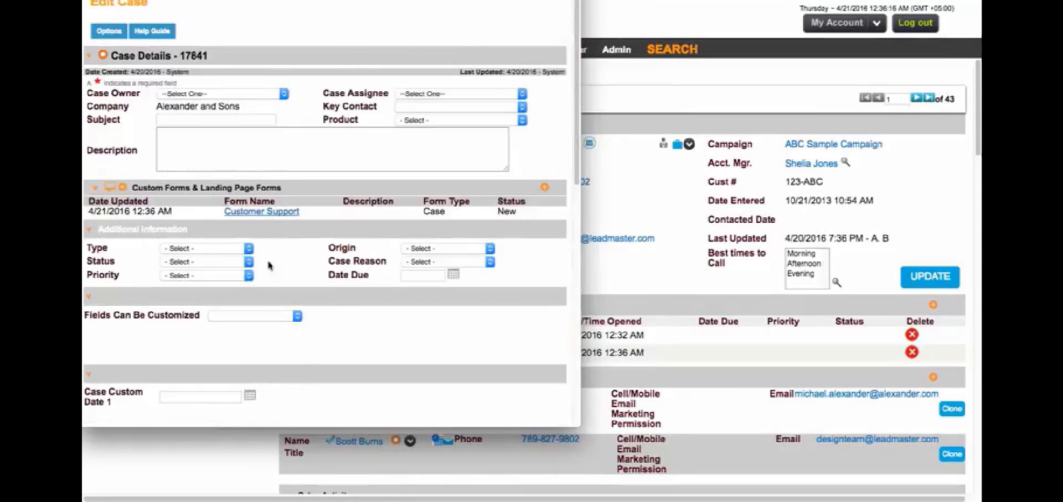
click(275, 214)
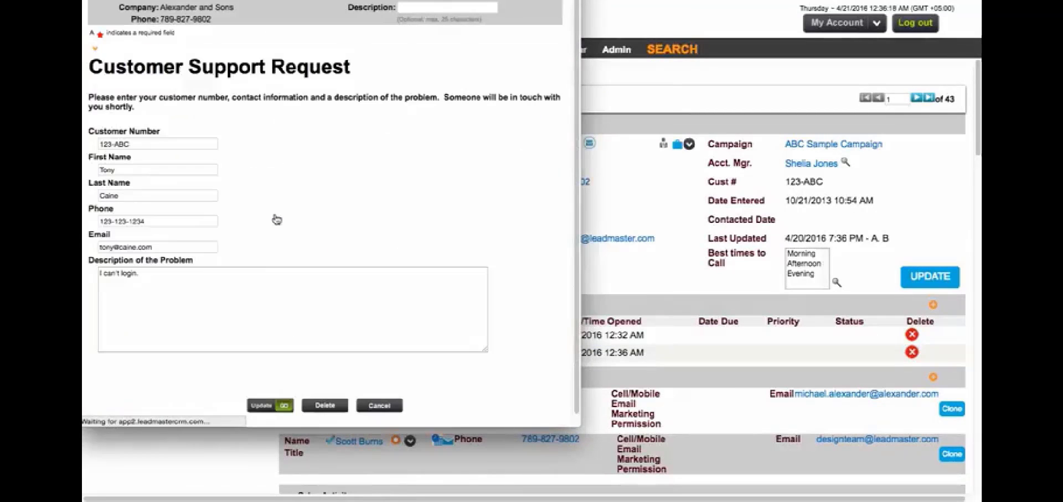